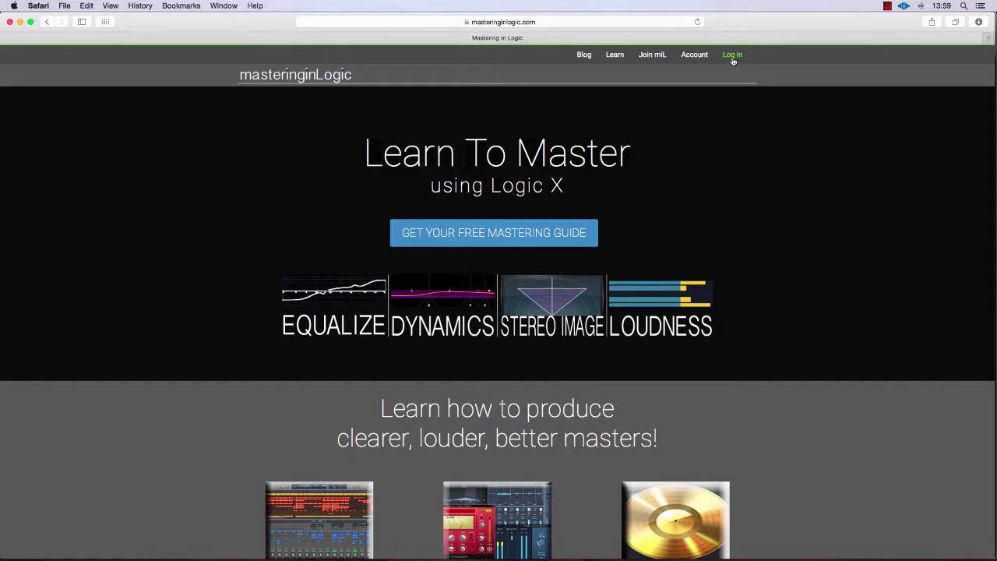
Step: Log in to Mastering In Logic and read the Customer Downloads import instructions
left_click(732, 54)
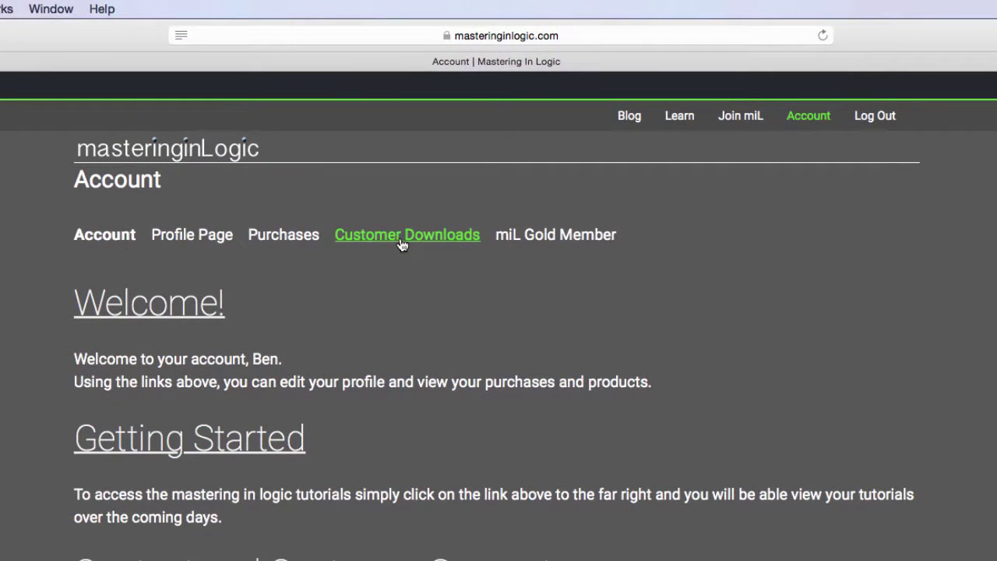
left_click(401, 238)
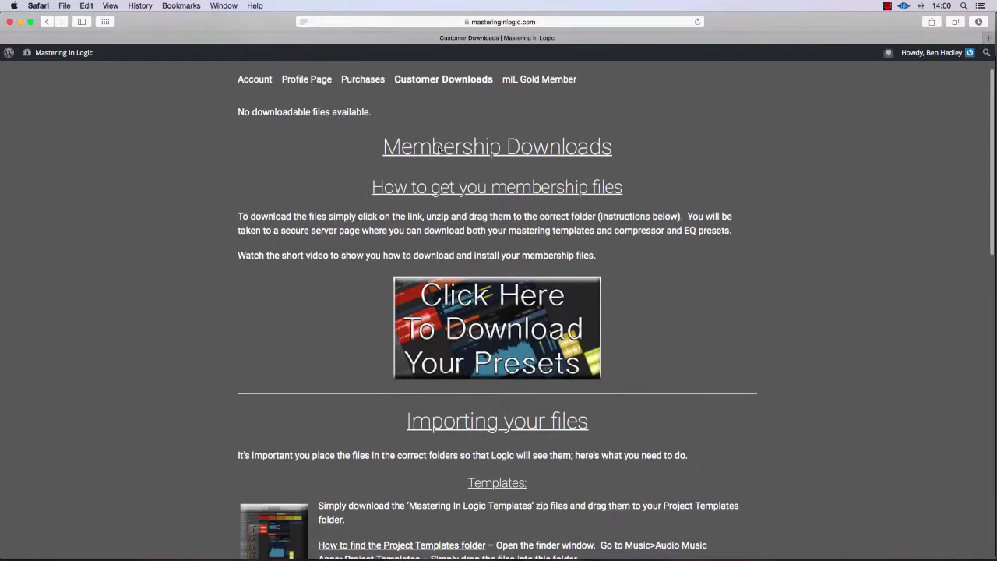
scroll(439, 149, "down", 3)
scroll(439, 148, "down", 5)
scroll(439, 150, "down", 2)
scroll(439, 150, "down", 3)
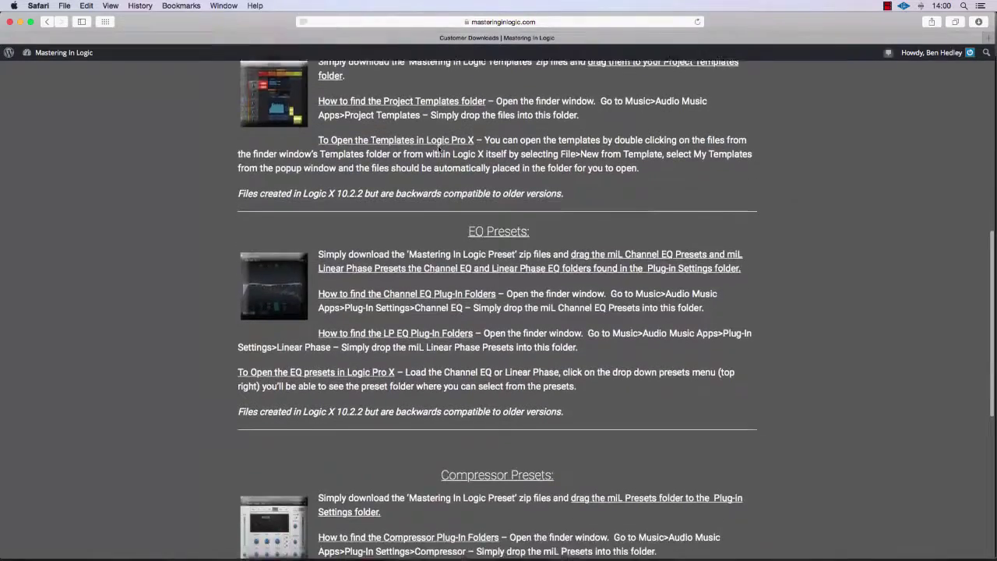
scroll(439, 150, "down", 4)
scroll(438, 149, "down", 1)
scroll(438, 149, "down", 1)
scroll(439, 148, "up", 5)
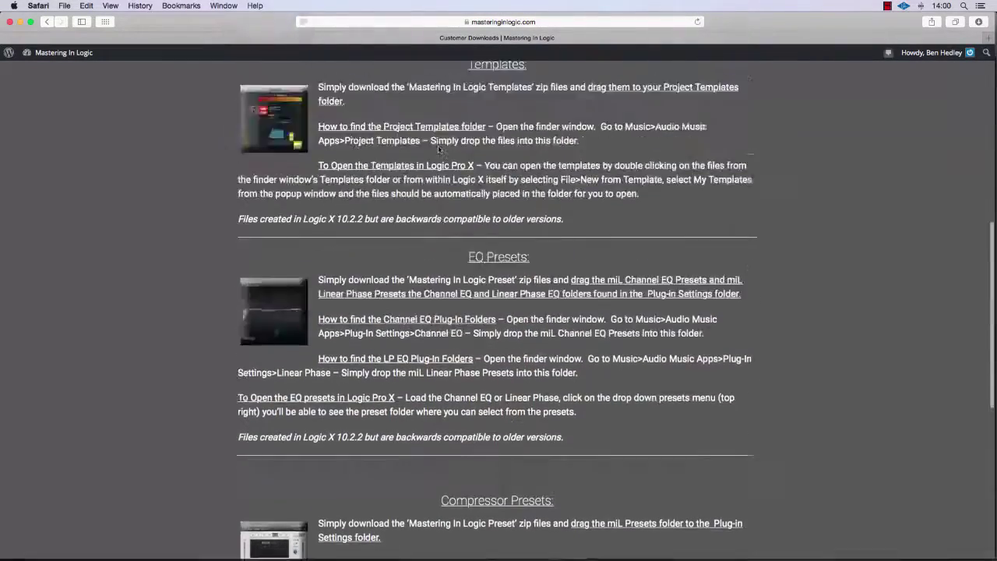
scroll(440, 150, "up", 10)
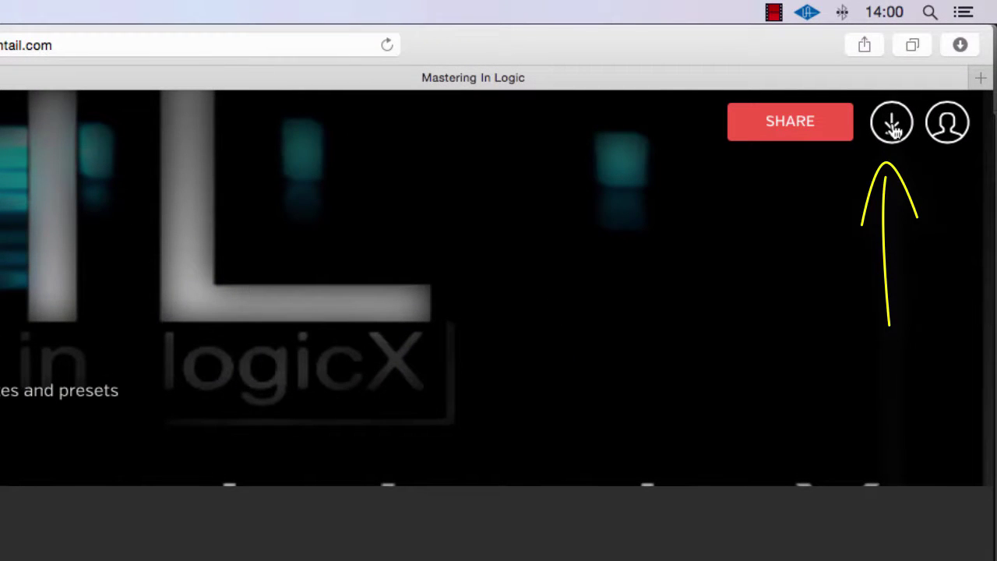
Step: Download all files from the Mastering In Logic Hightail space
left_click(893, 129)
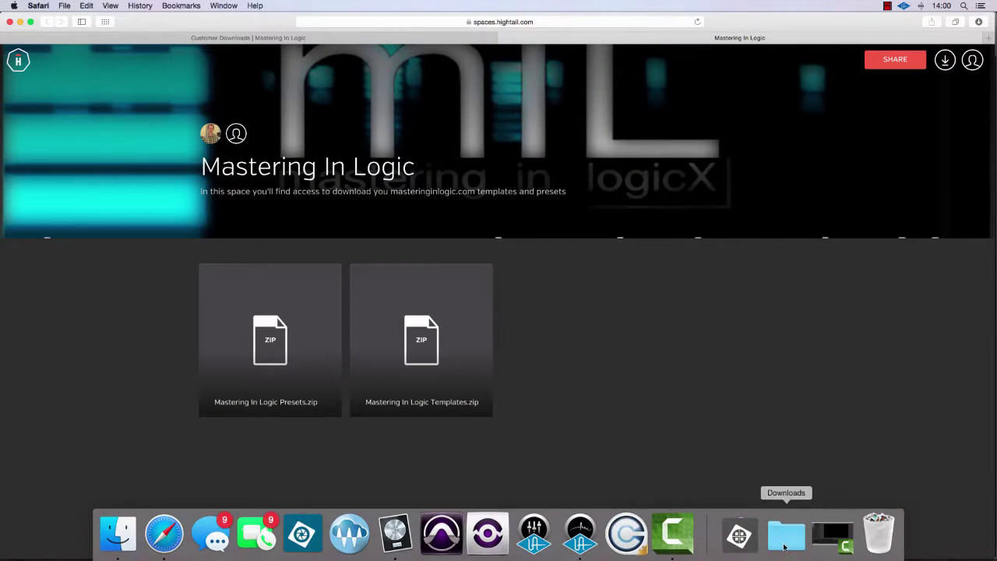
Step: Open Mastering_In_Logic from Downloads and expand its Presets and Templates zip files
left_click(785, 541)
left_click(790, 459)
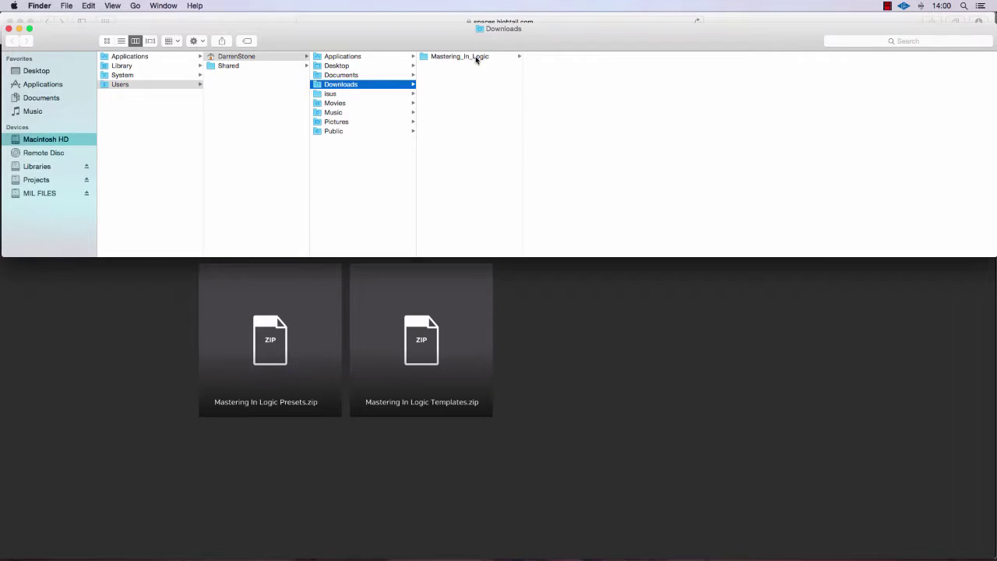
left_click(477, 57)
key("space")
double_click(570, 57)
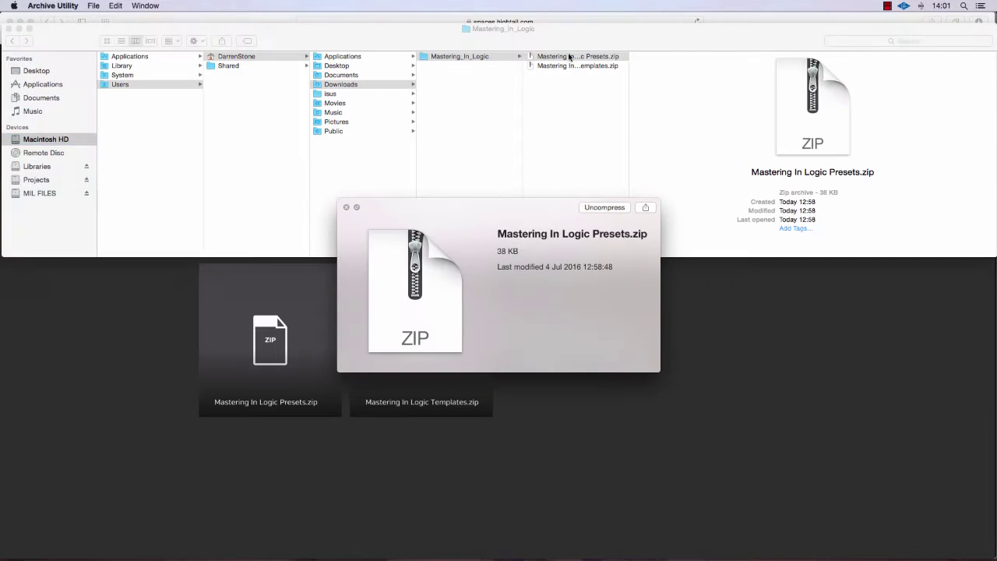
double_click(562, 76)
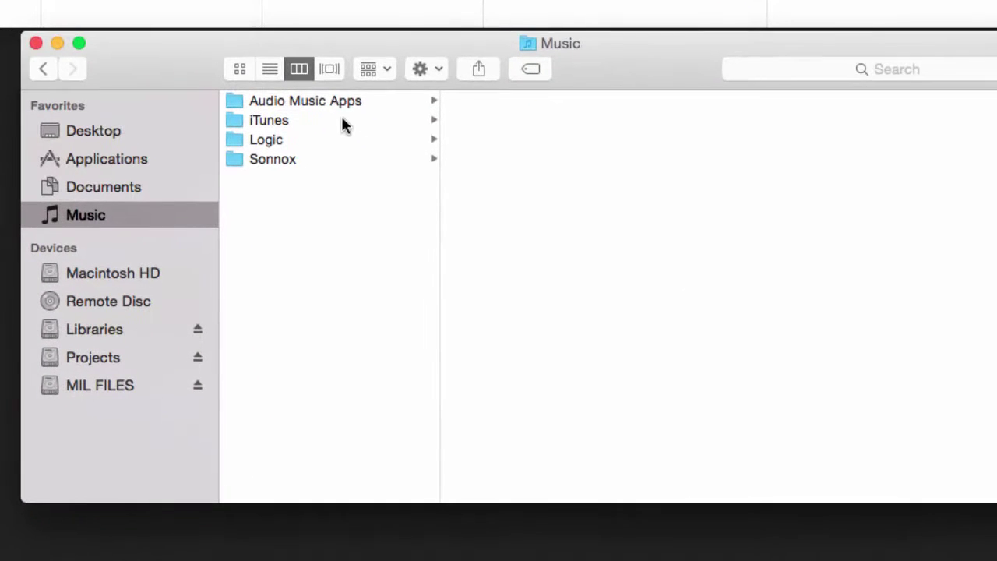
Step: Move the Mastering In Logic Templates folder into Audio Music Apps > Project Templates
left_click(347, 108)
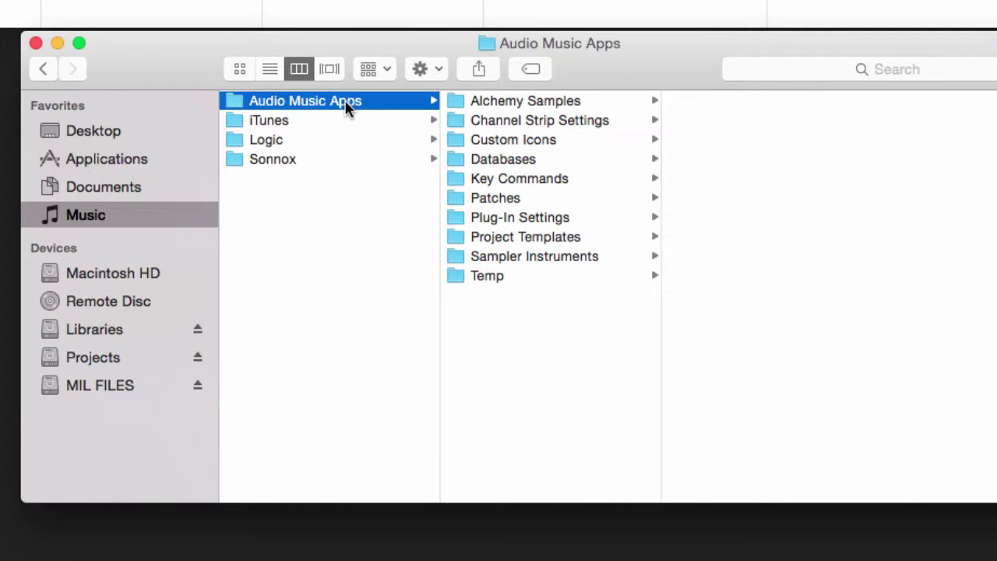
left_click(532, 239)
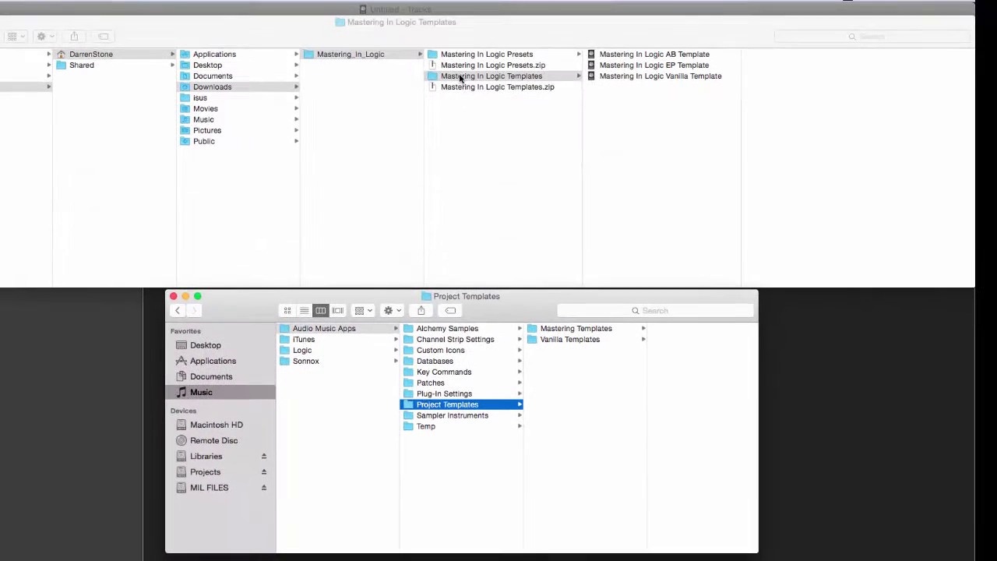
left_click_drag(461, 78, 566, 438)
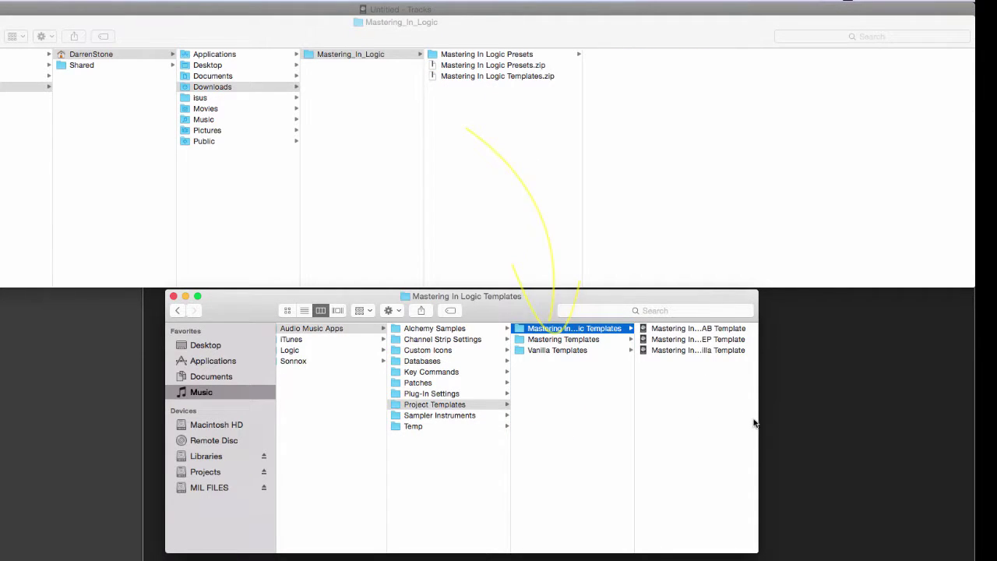
Step: Widen the window and preview the AB, EP and Vanilla templates
left_click_drag(756, 420, 833, 418)
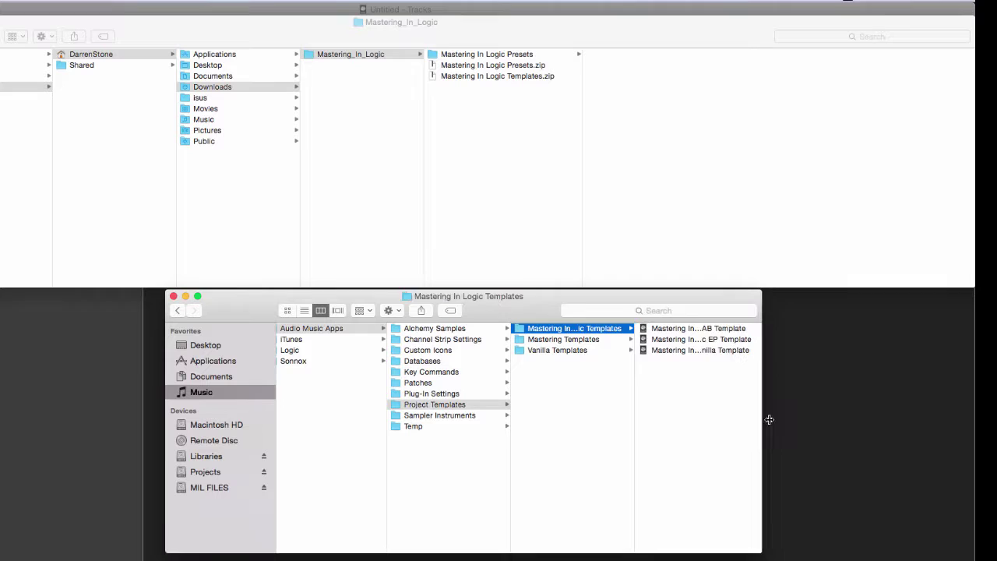
left_click(701, 330)
left_click(601, 343)
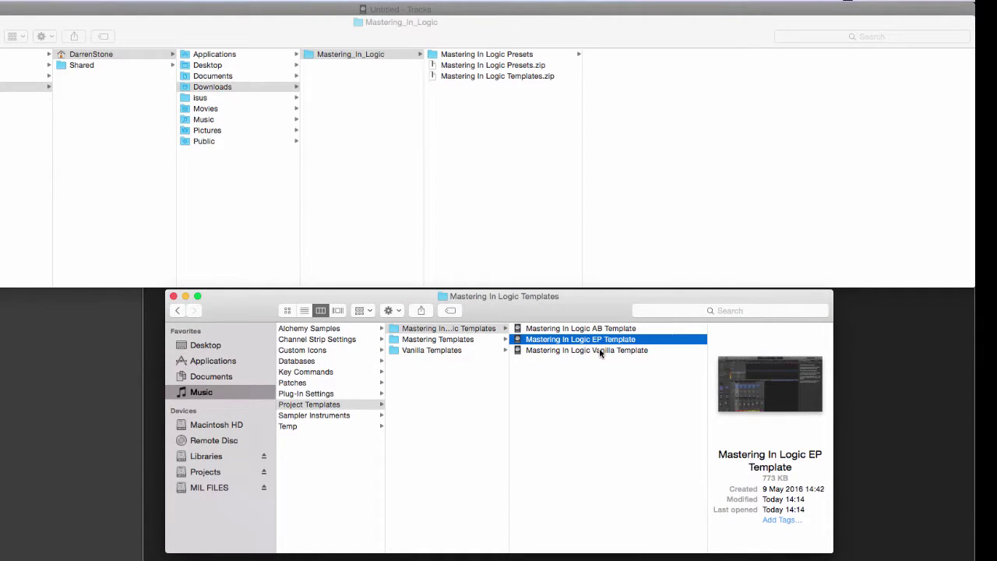
left_click(601, 352)
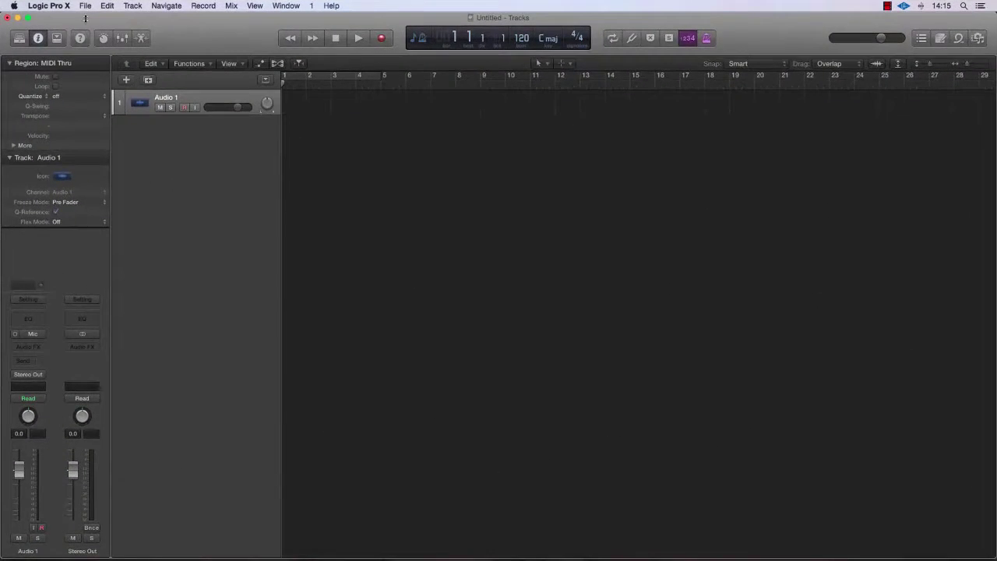
Step: Start a project from a template without saving the current one, and browse the Mastering In Logic templates
left_click(97, 14)
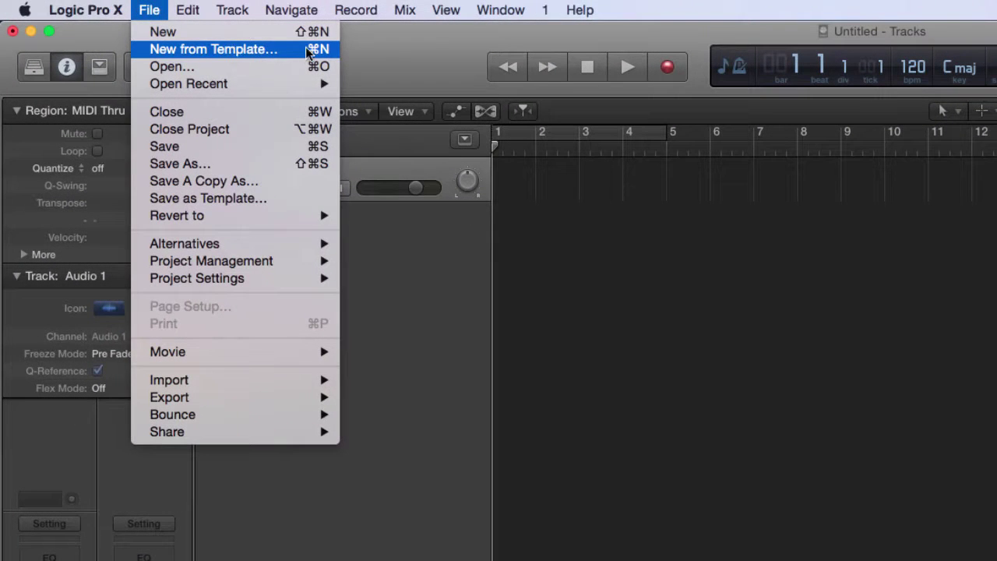
left_click(287, 48)
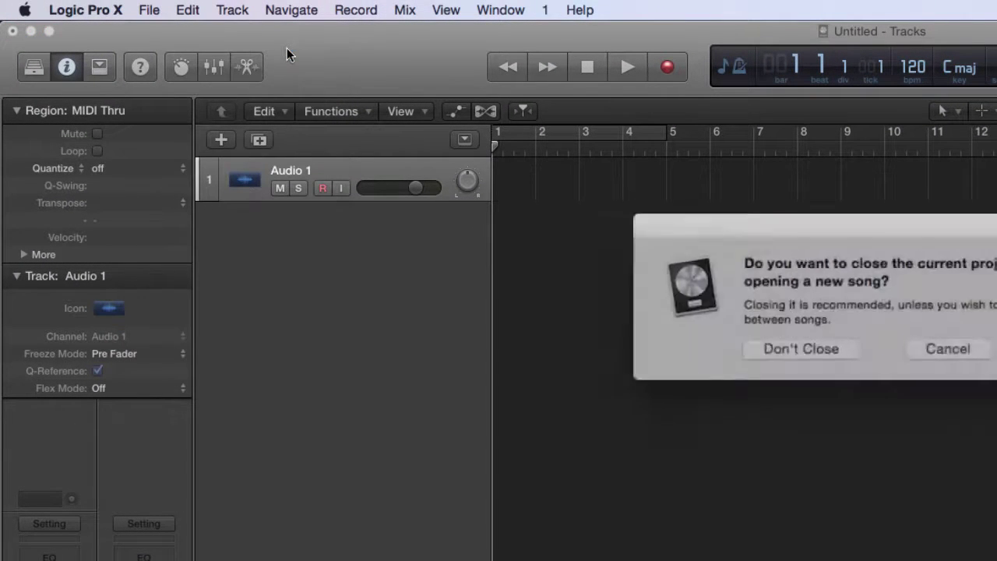
key("Return")
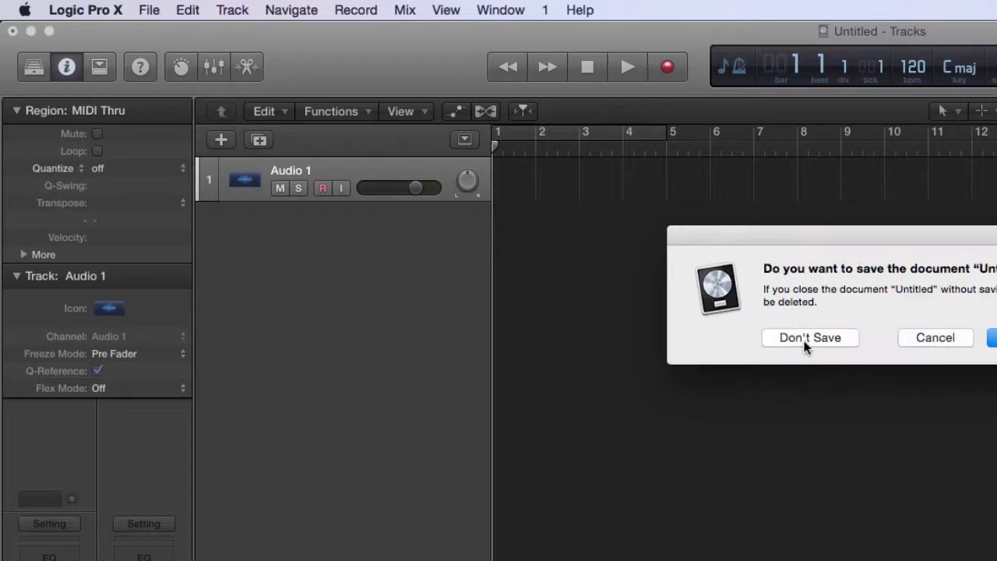
left_click(808, 338)
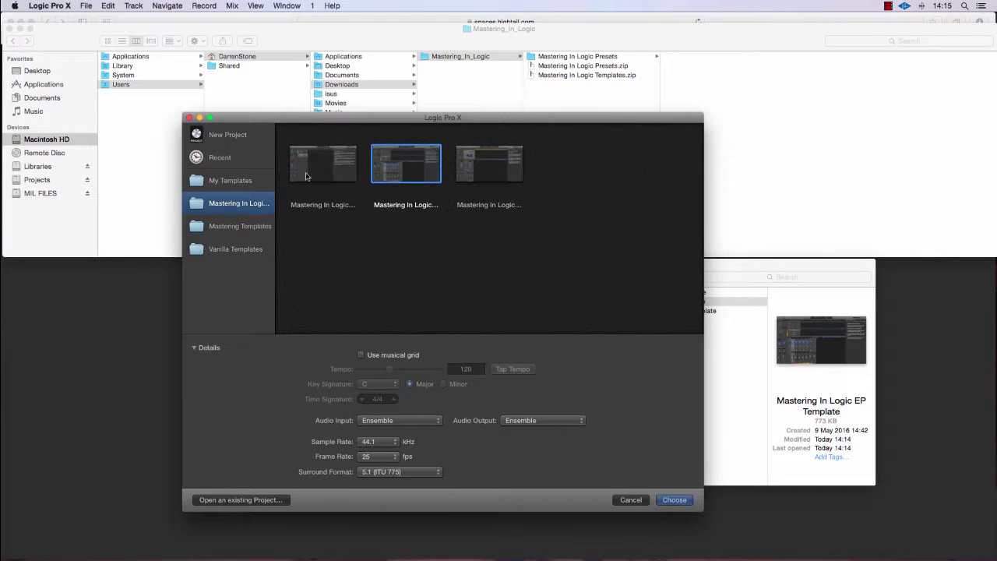
left_click(404, 166)
left_click(491, 175)
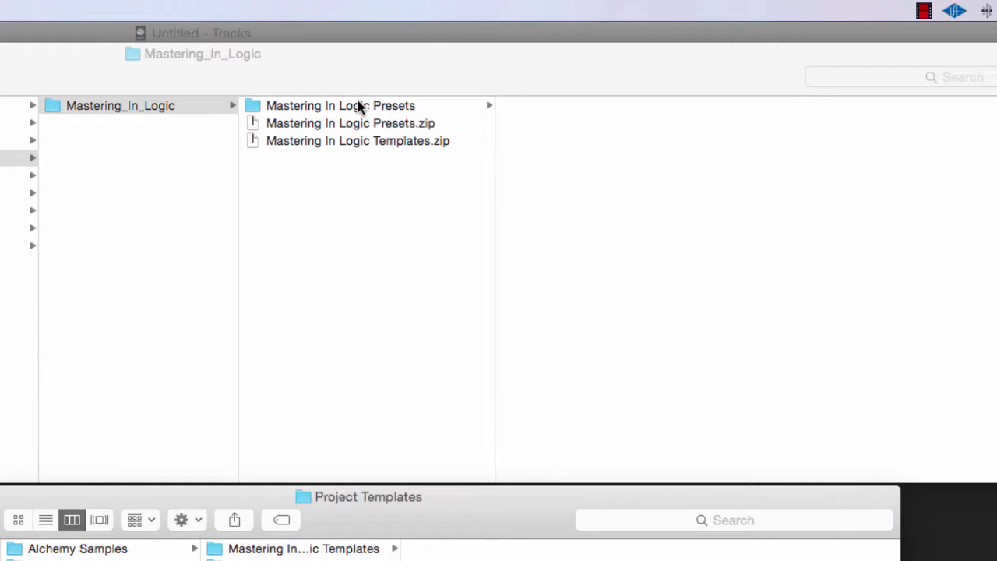
Step: Inspect the downloaded miL Compression and miL EQ preset folders
left_click(334, 102)
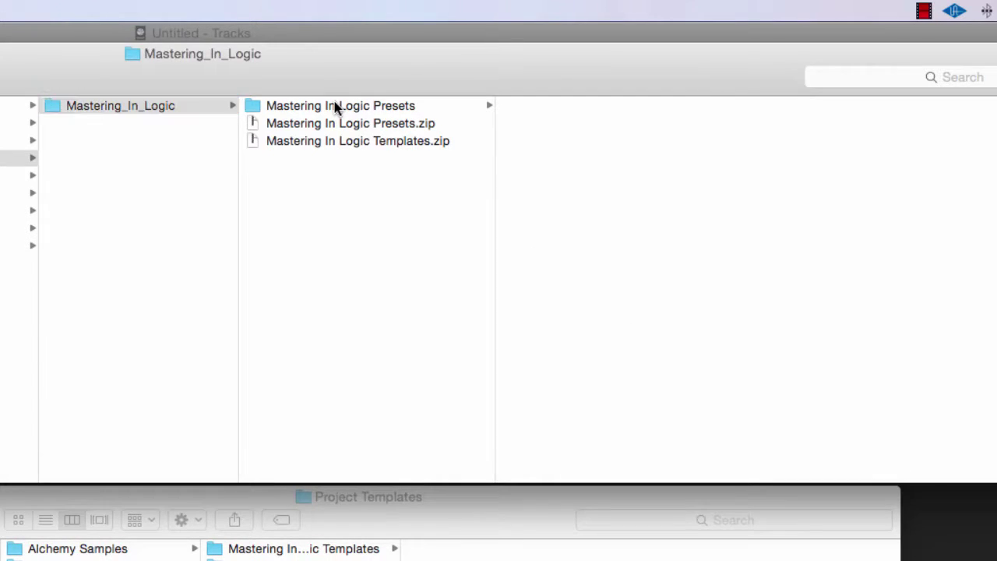
left_click(598, 109)
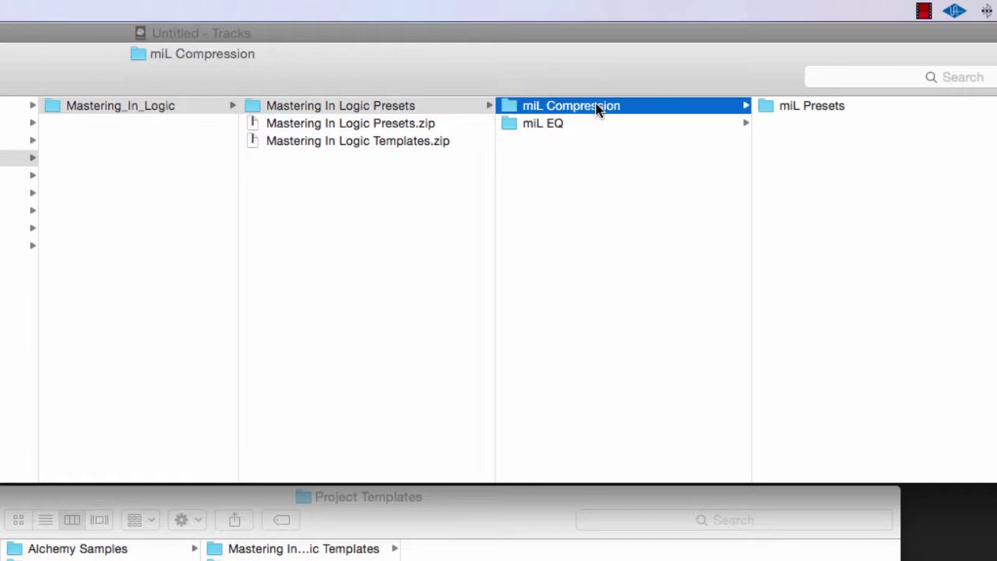
left_click(591, 123)
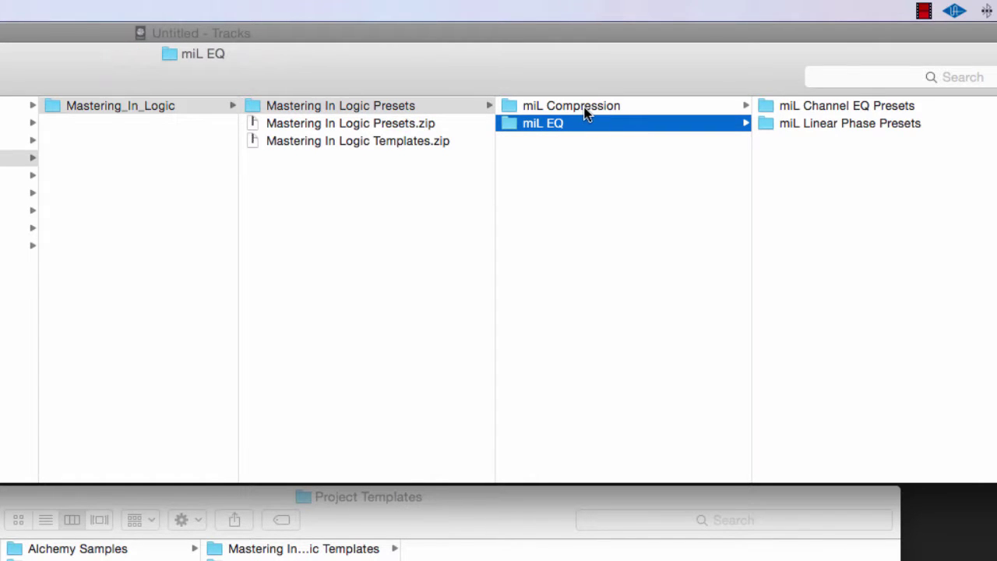
left_click(586, 109)
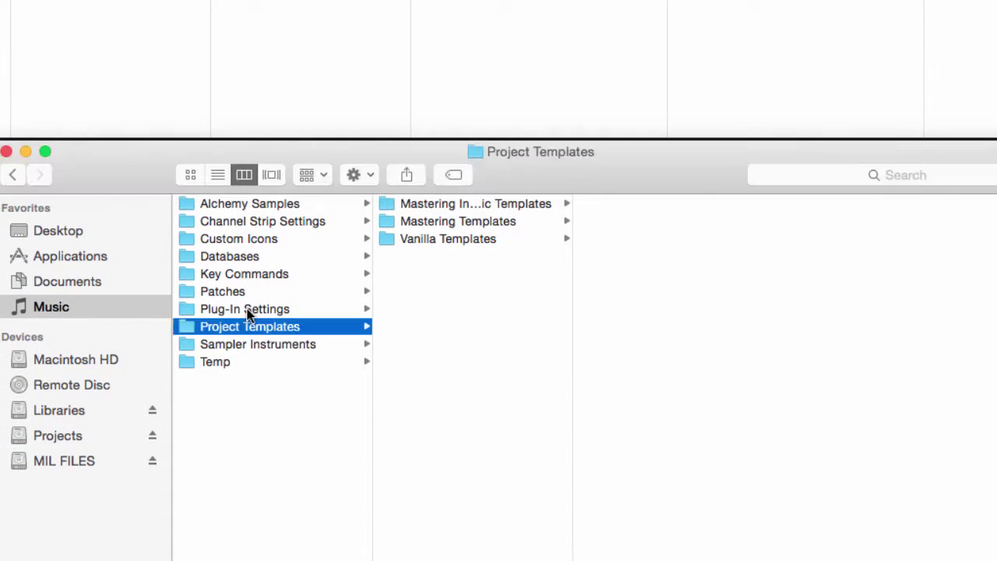
Step: Copy the miL Presets folder into Logic's Plug-In Settings > Compressor folder
left_click(270, 311)
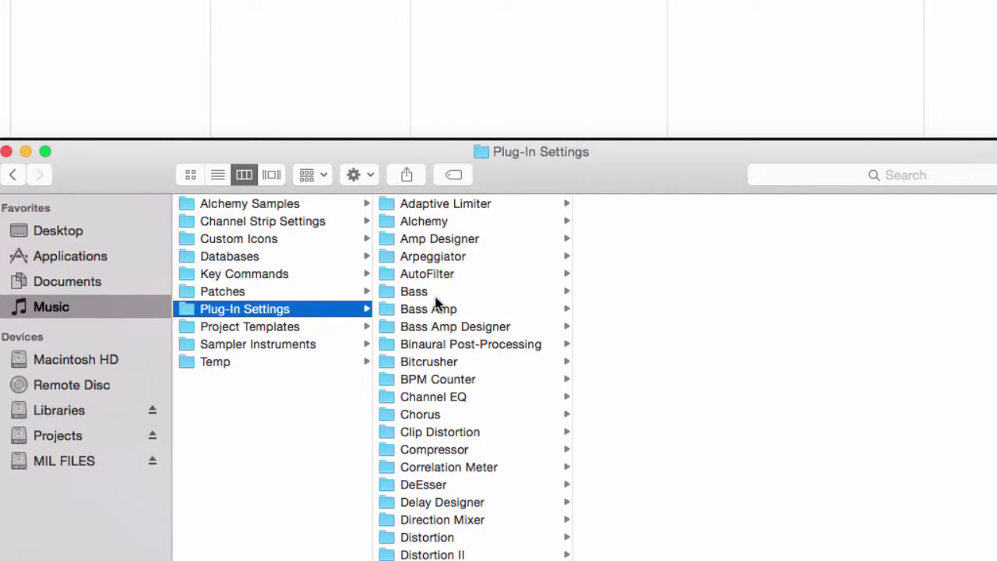
scroll(436, 302, "down", 3)
scroll(437, 303, "down", 2)
scroll(437, 302, "down", 3)
scroll(437, 303, "down", 3)
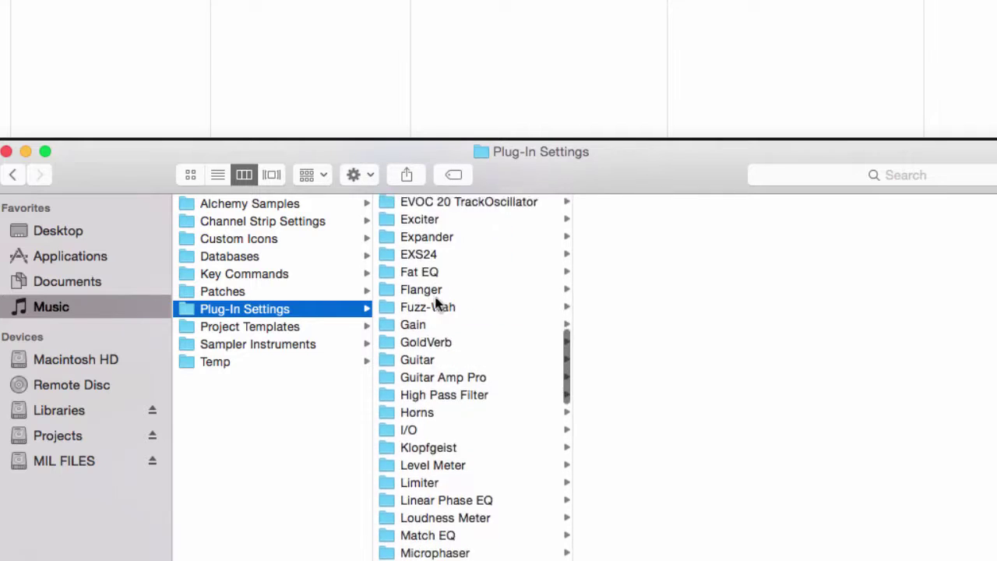
scroll(435, 302, "down", 5)
scroll(436, 302, "down", 5)
scroll(436, 303, "down", 2)
scroll(435, 302, "up", 15)
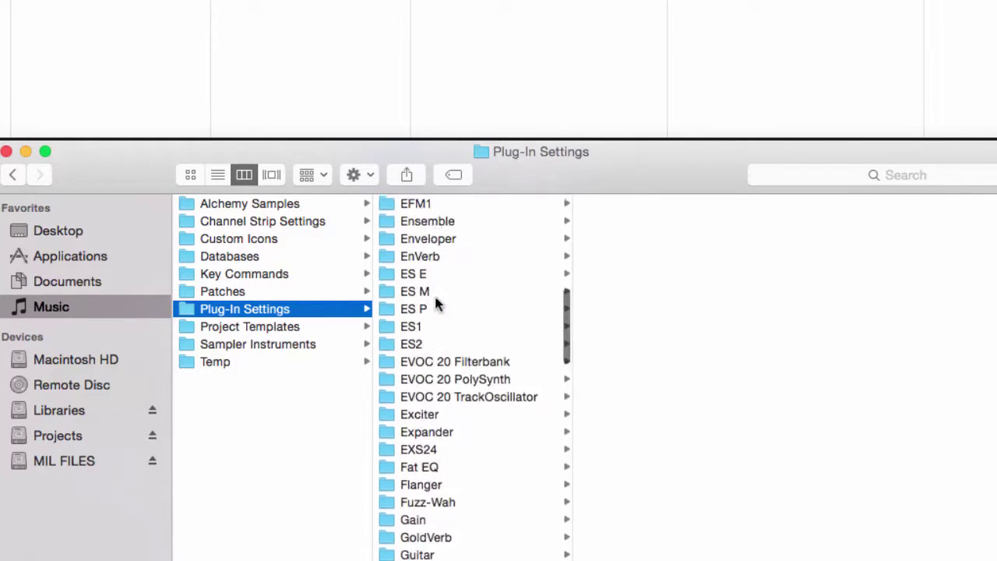
scroll(435, 303, "up", 3)
scroll(437, 302, "up", 7)
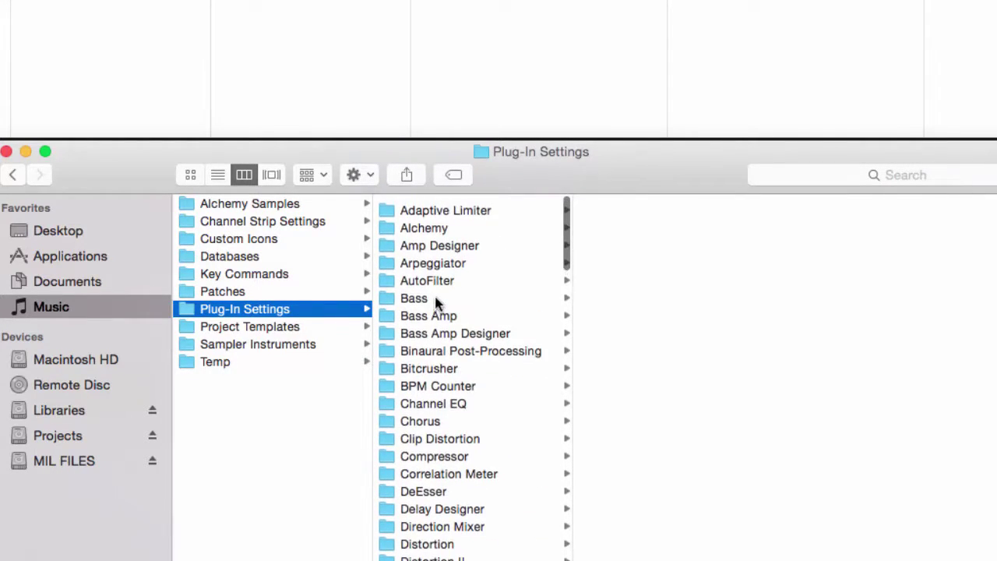
left_click(452, 446)
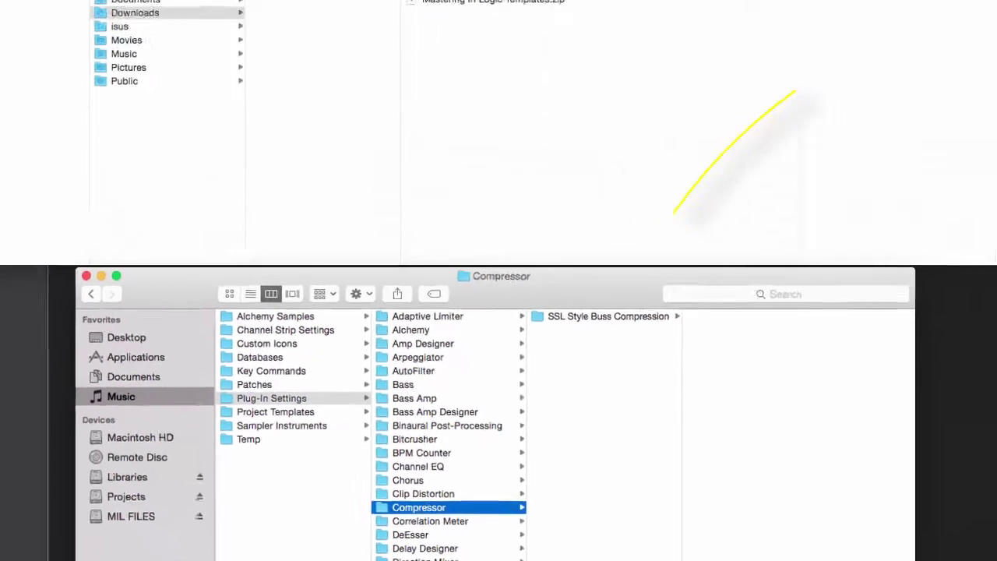
left_click_drag(774, 69, 545, 429)
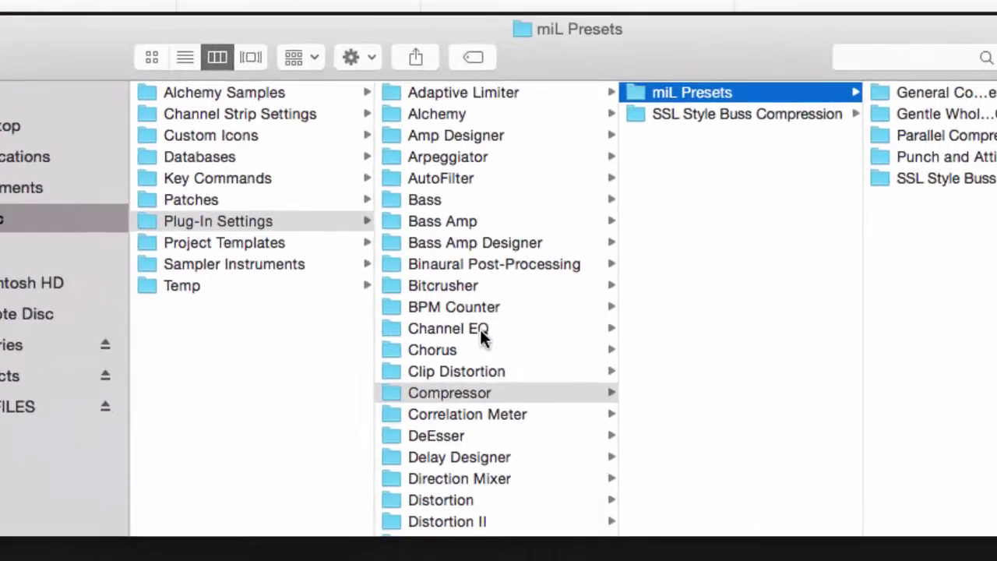
Step: Copy miL Channel EQ Presets into Channel EQ and miL Linear Phase Presets into Linear Phase EQ
left_click(429, 500)
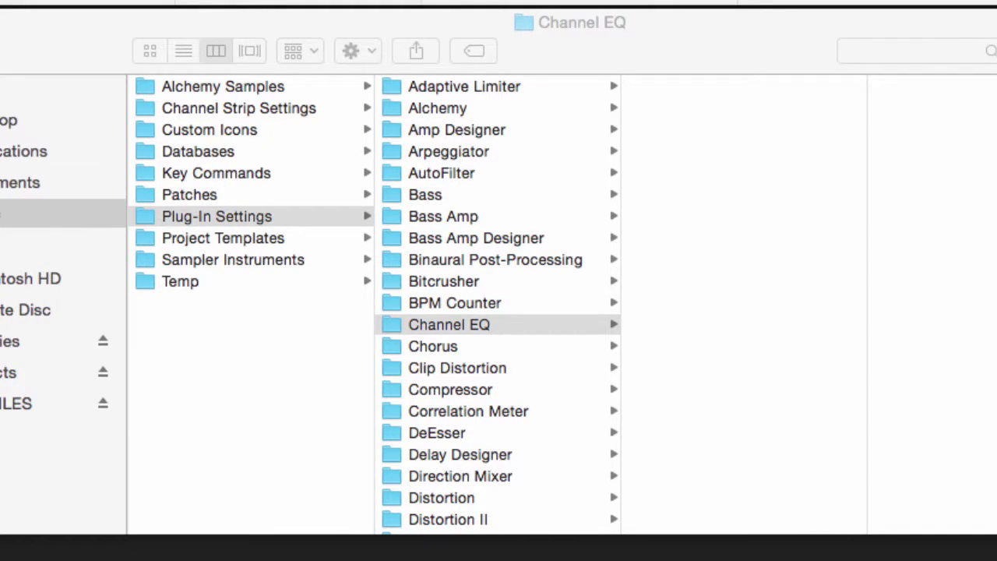
left_click_drag(935, 15, 723, 233)
scroll(497, 343, "down", 10)
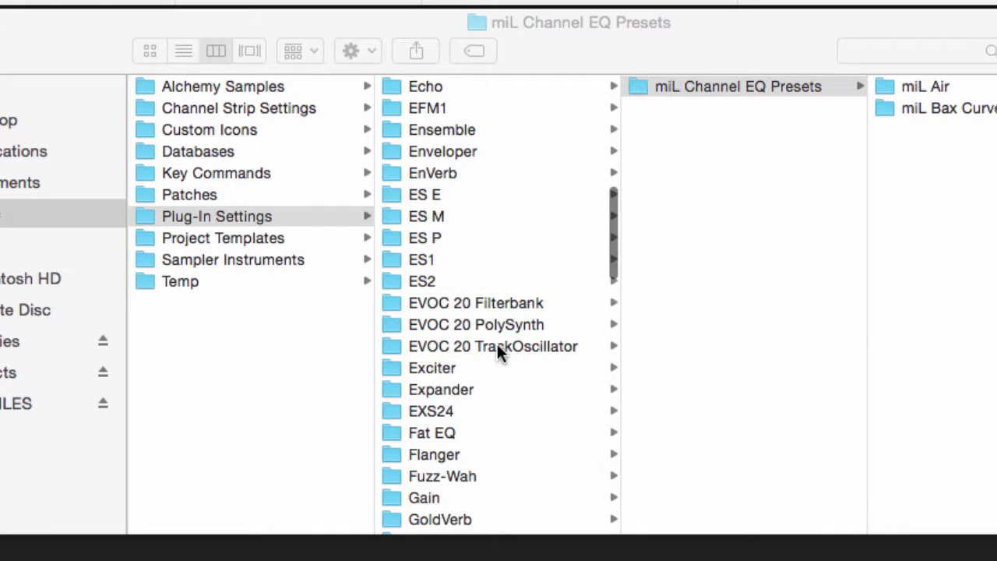
scroll(497, 344, "down", 5)
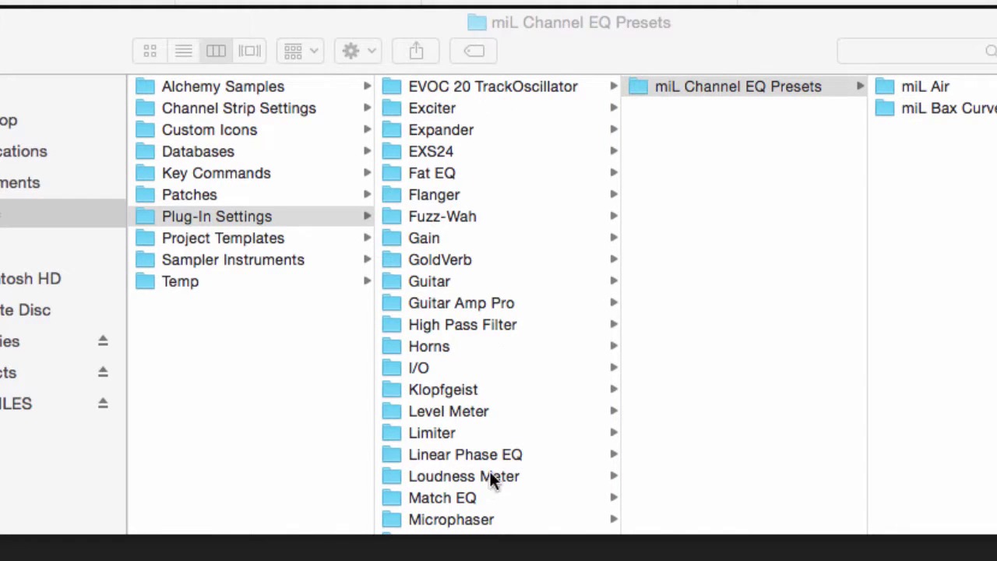
left_click(466, 456)
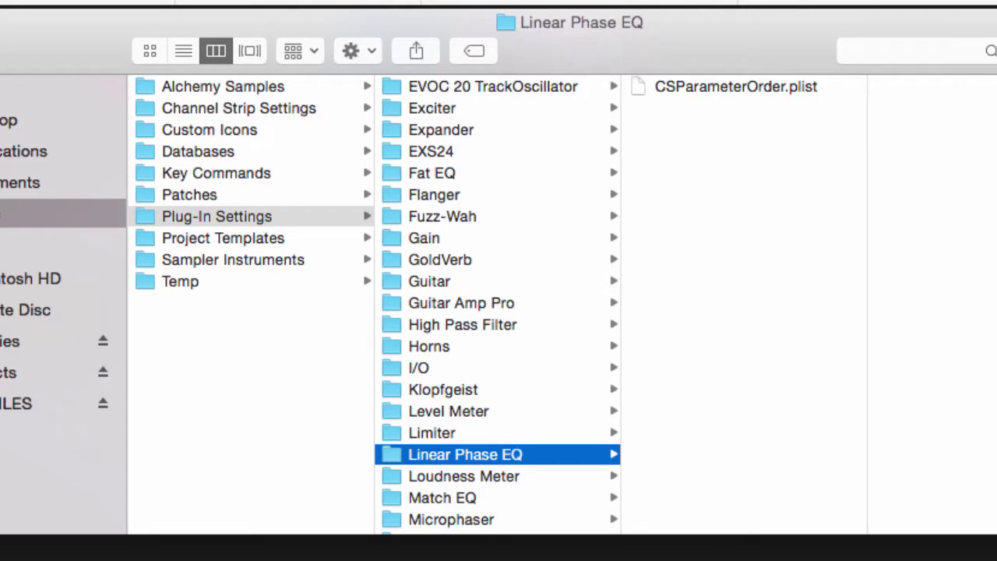
left_click_drag(935, 16, 739, 256)
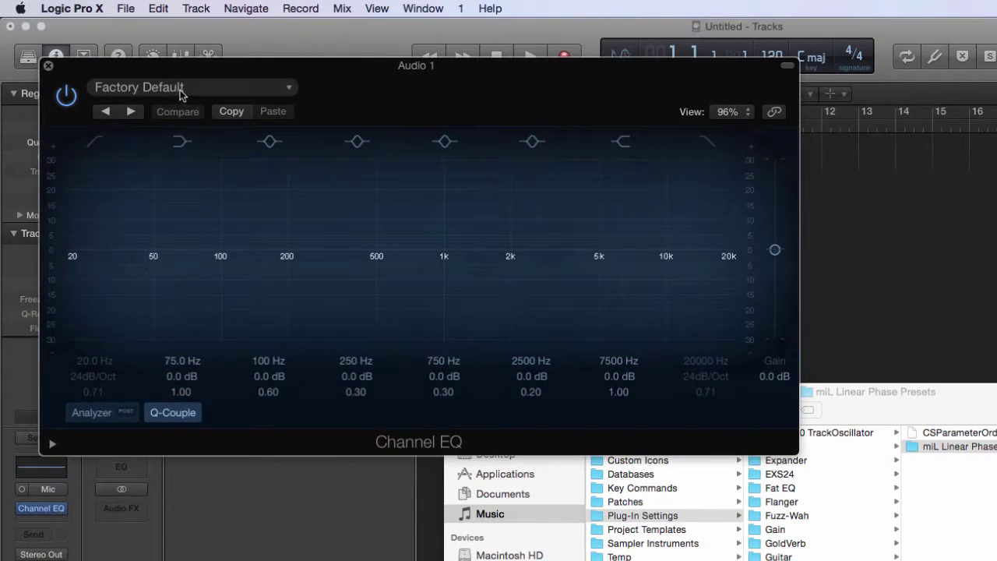
Step: Confirm miL Channel EQ Presets appear, then swap to a mono Compressor and find miL Presets
left_click(180, 92)
mouse_move(170, 359)
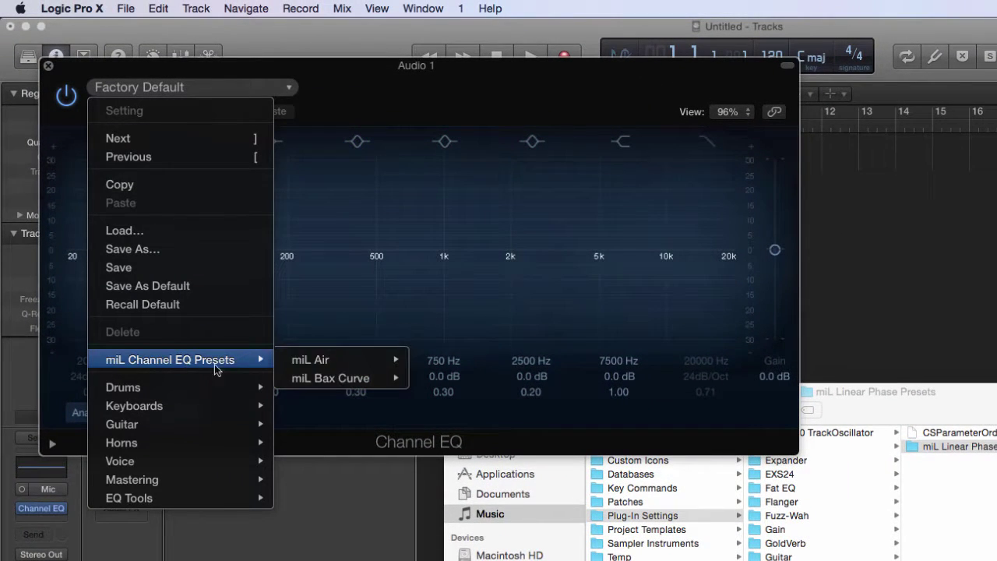
mouse_move(330, 378)
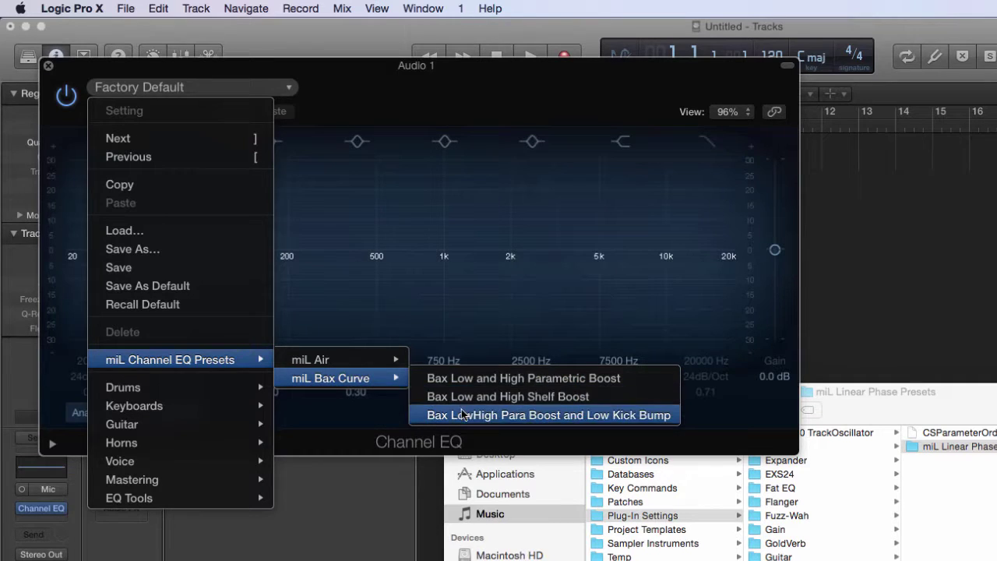
left_click(463, 414)
left_click(53, 522)
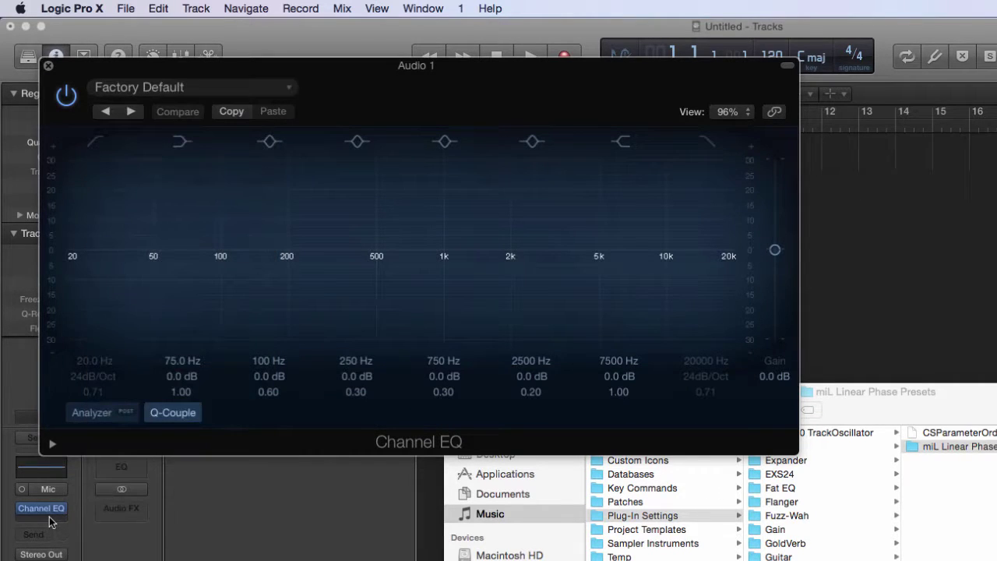
left_click(49, 516)
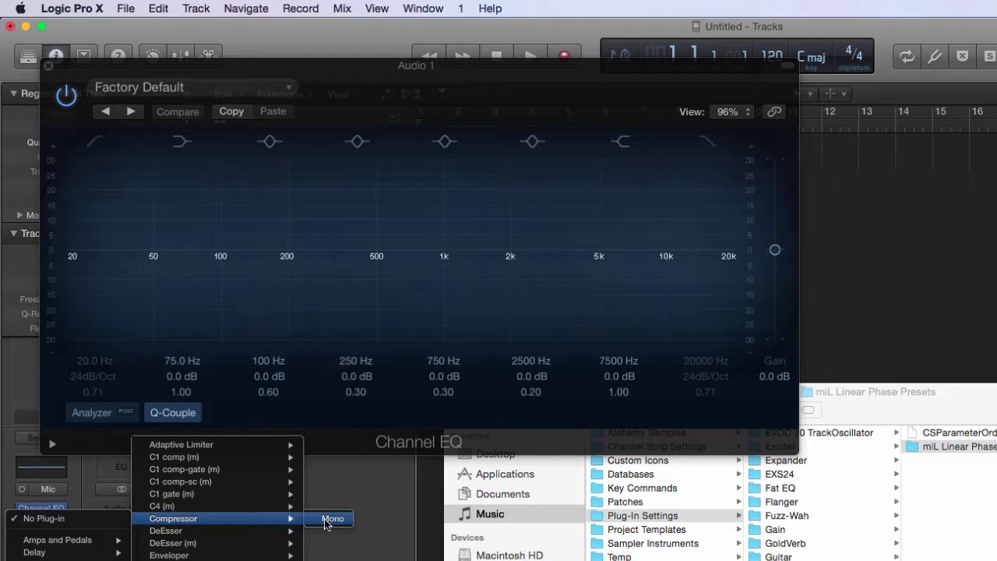
left_click(330, 519)
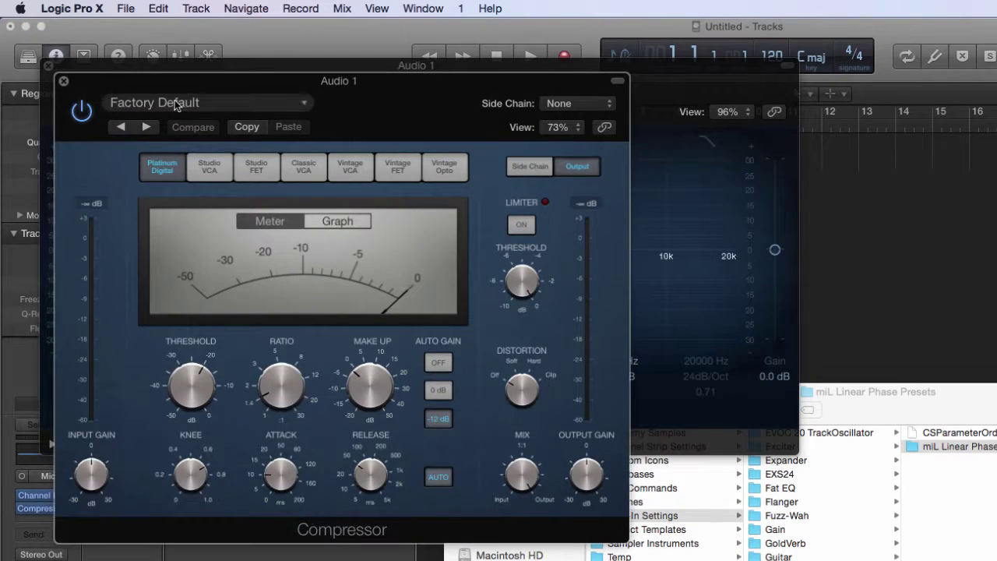
left_click(179, 105)
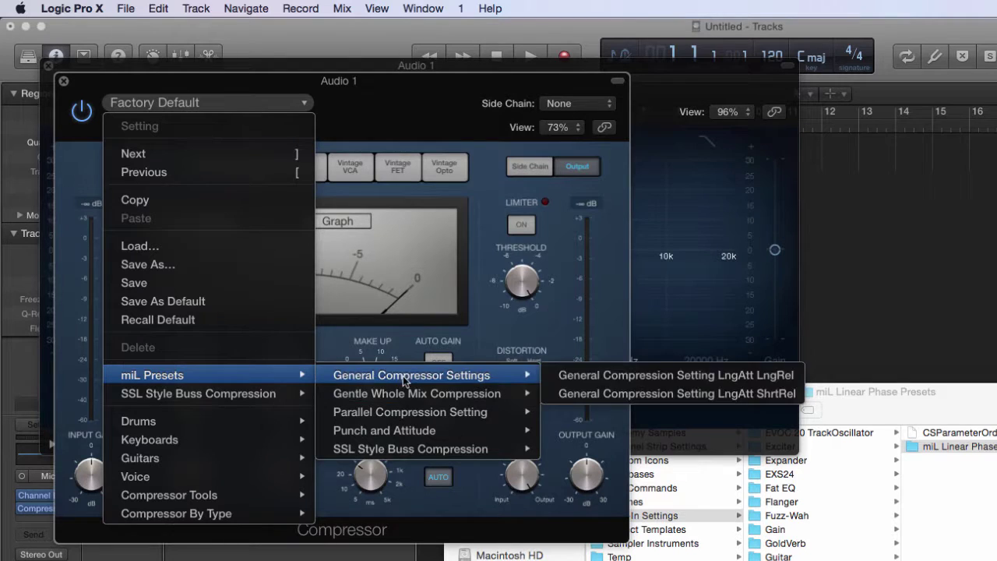